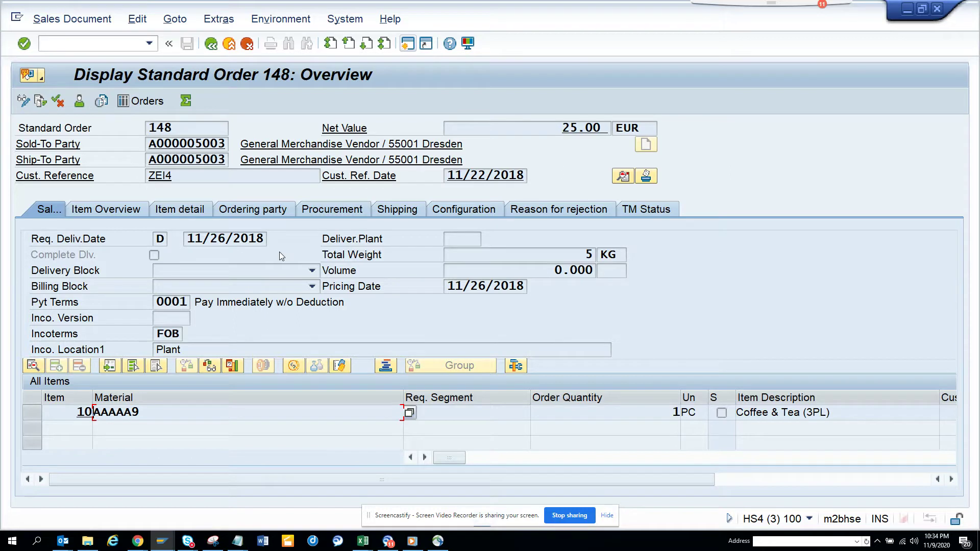
Reopen order 148, review its document flow, then back out to the start screen.
left_click(407, 43)
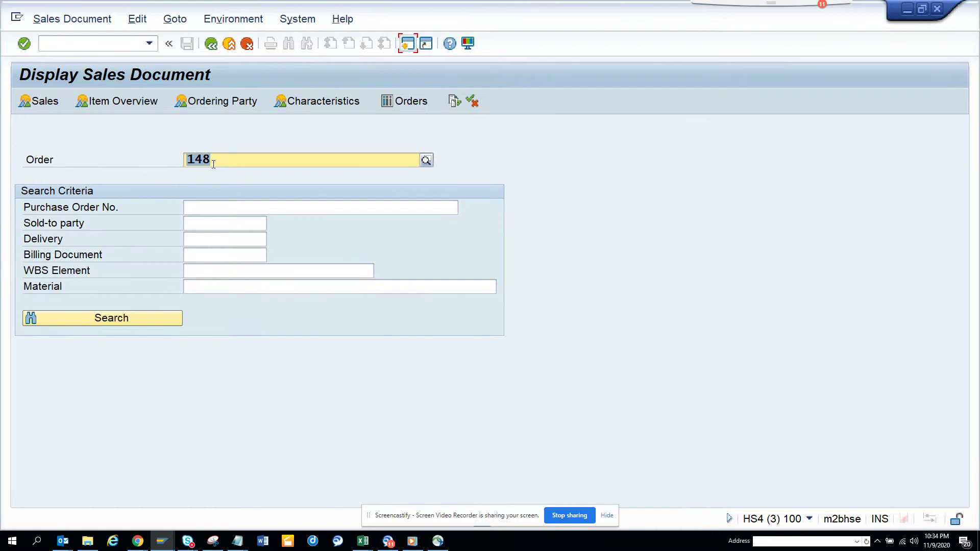
key("Return")
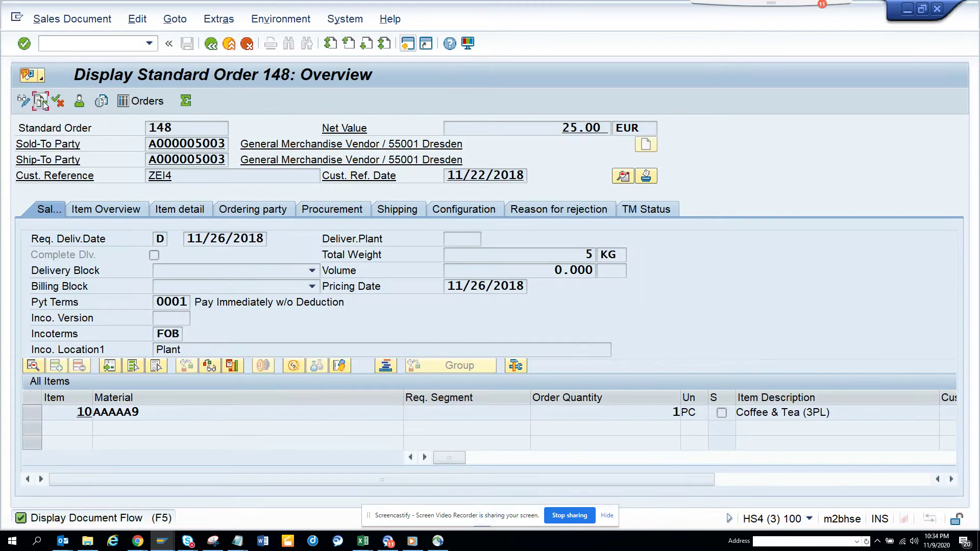
left_click(39, 102)
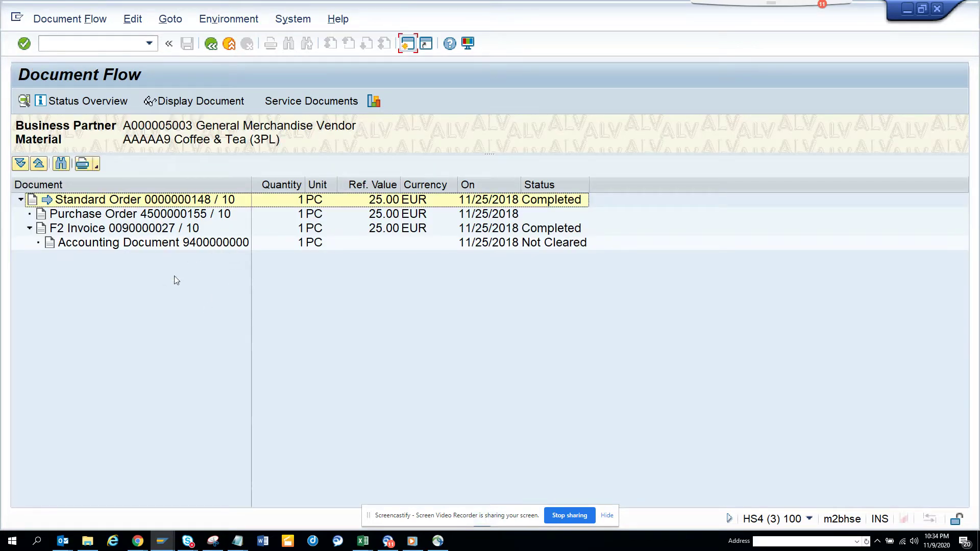
left_click(212, 44)
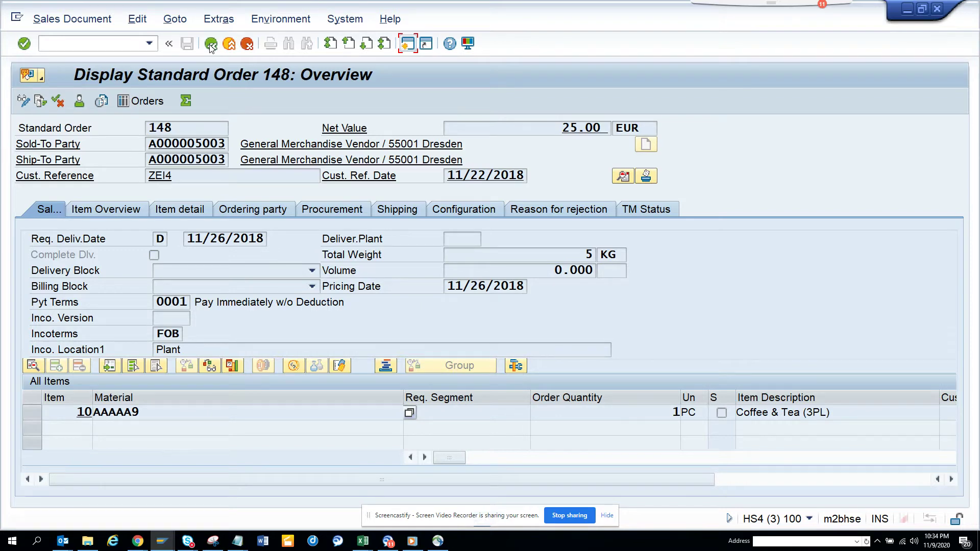
left_click(212, 43)
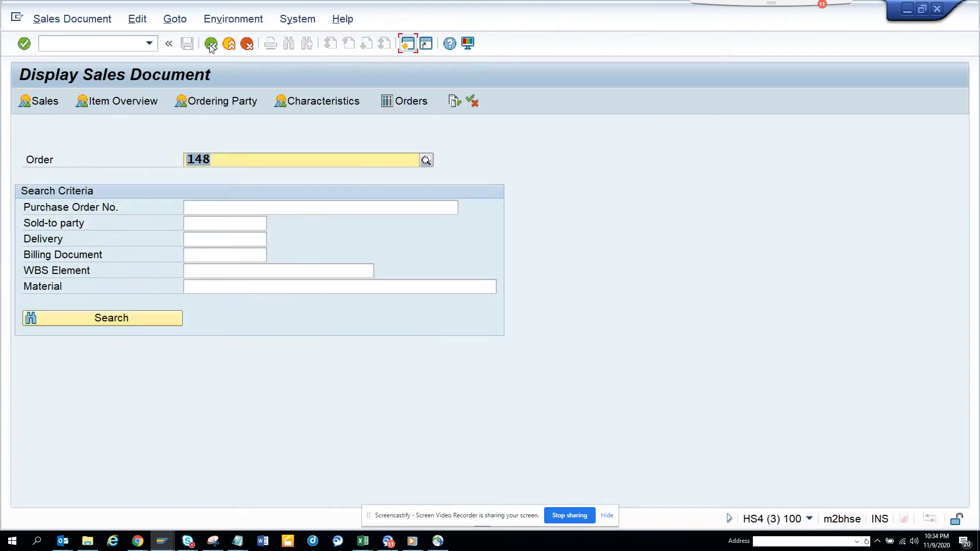
Run SE16N on table VBFA and list up to 500 document flow entries.
left_click(211, 43)
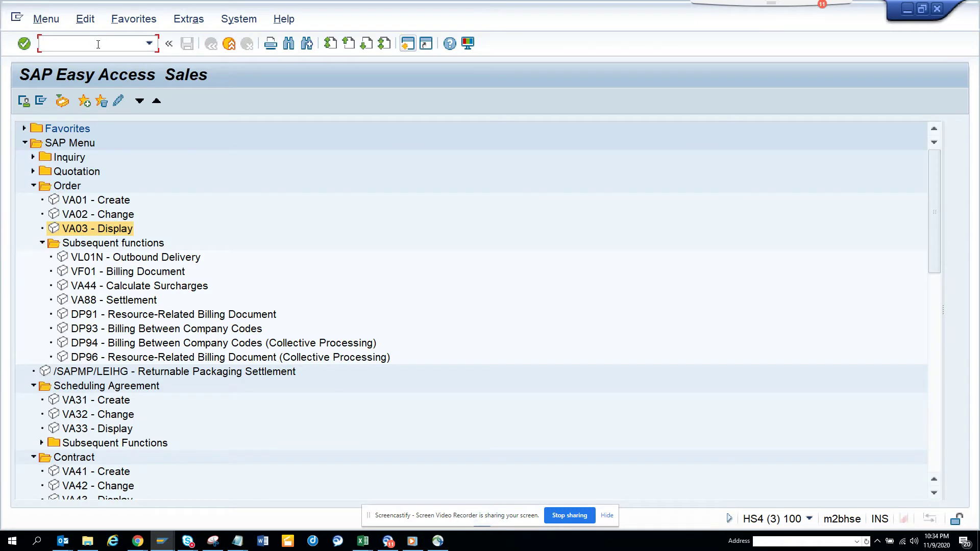
type("/nse1")
type("6n")
key("Return")
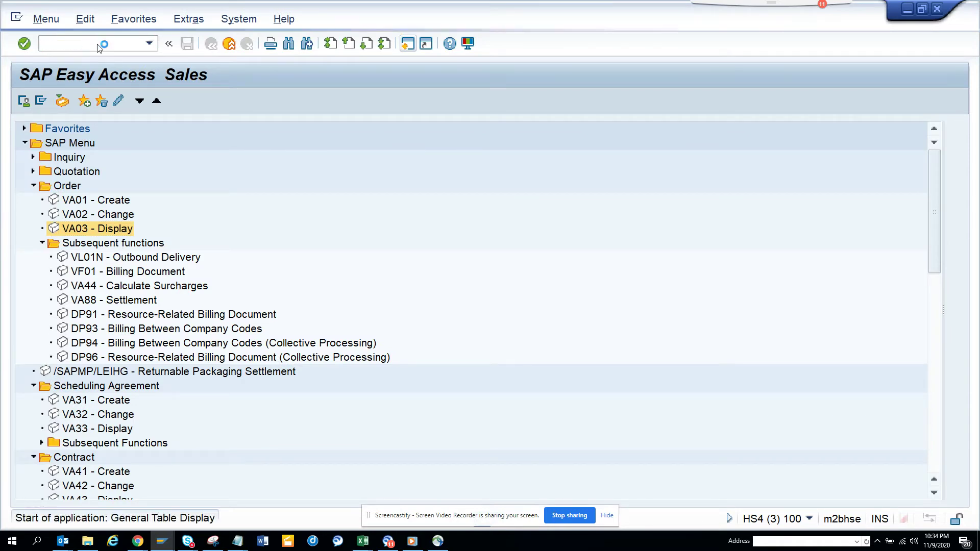
left_click(219, 130)
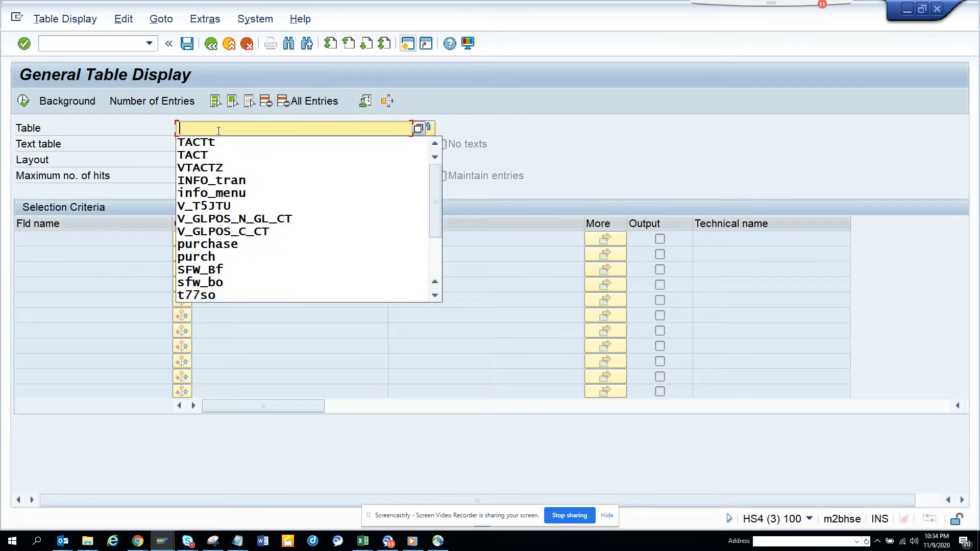
type("v")
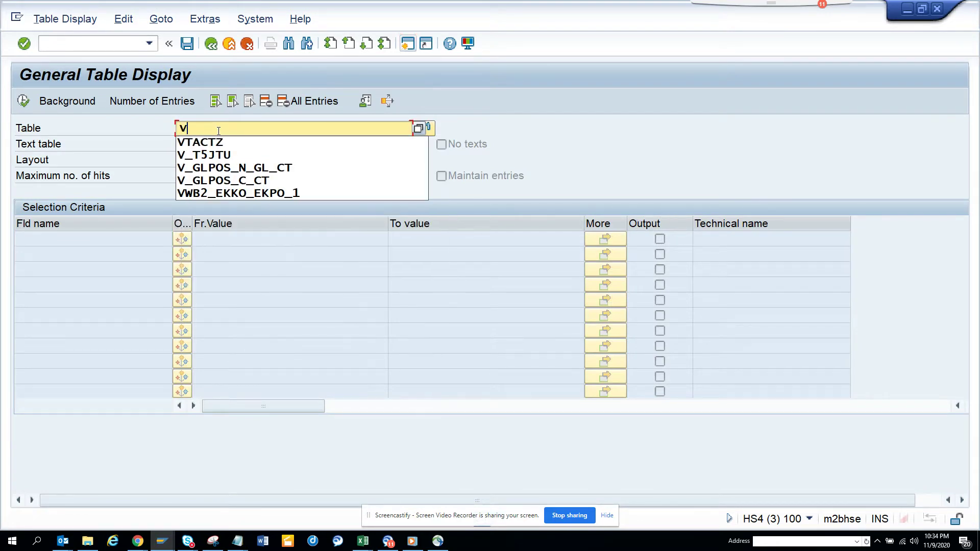
type("bfa")
key("Return")
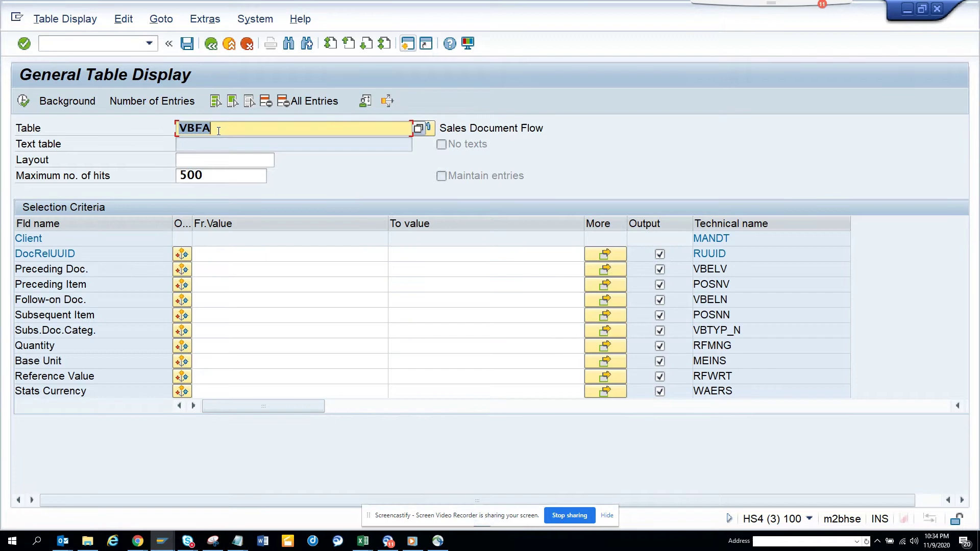
left_click(25, 102)
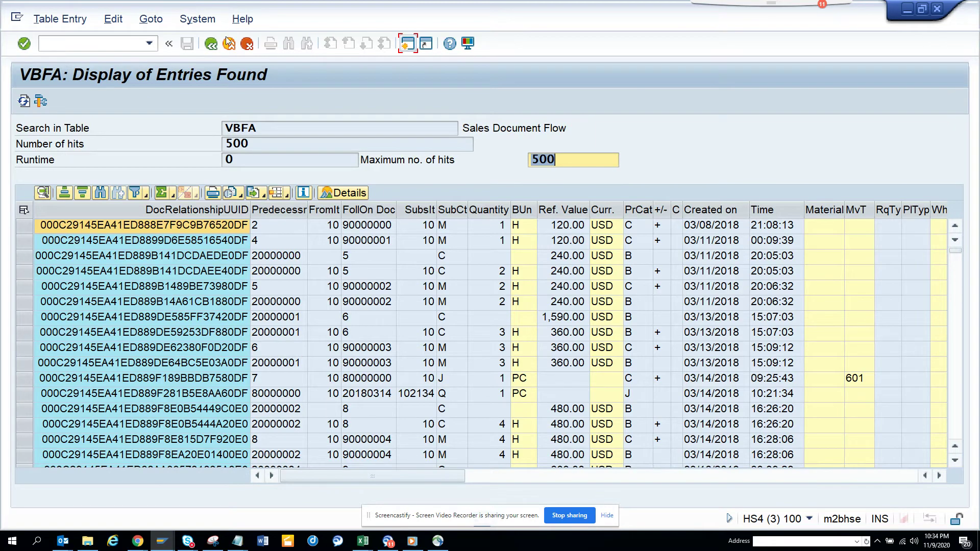
left_click(212, 43)
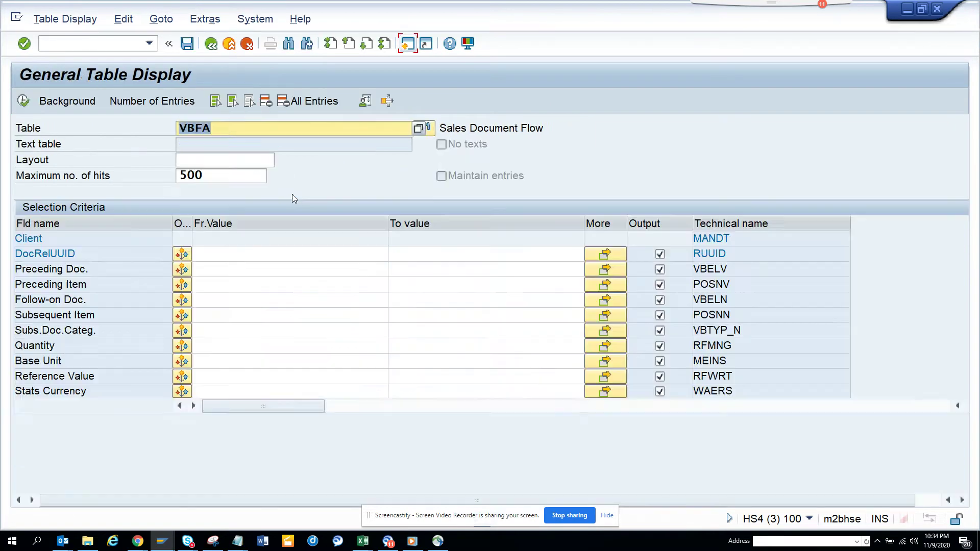
key("alt+Tab")
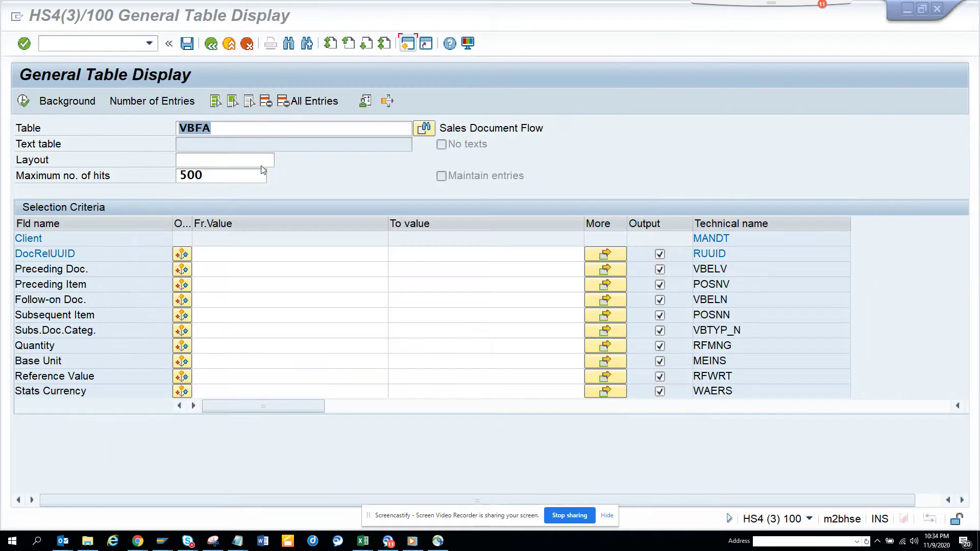
key("alt+Tab")
left_click(23, 100)
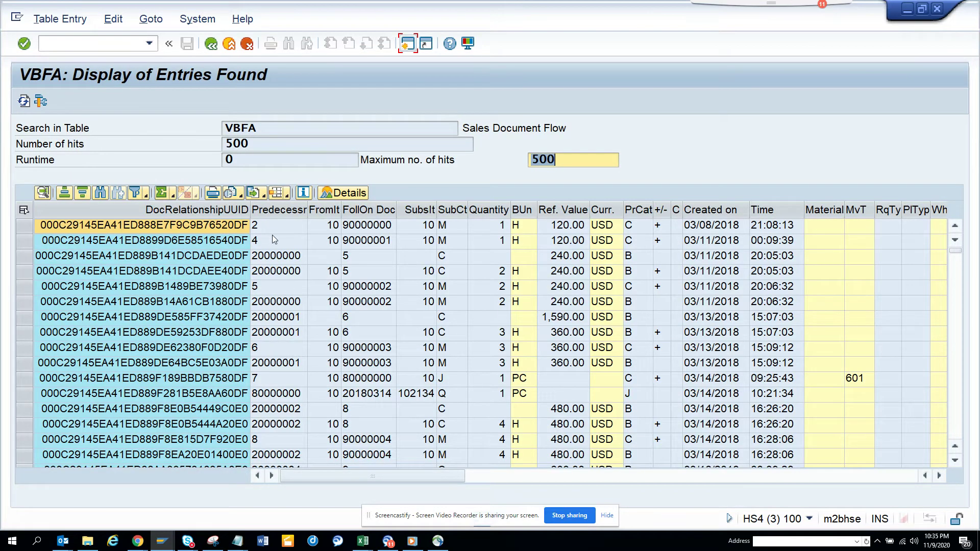
left_click(279, 287)
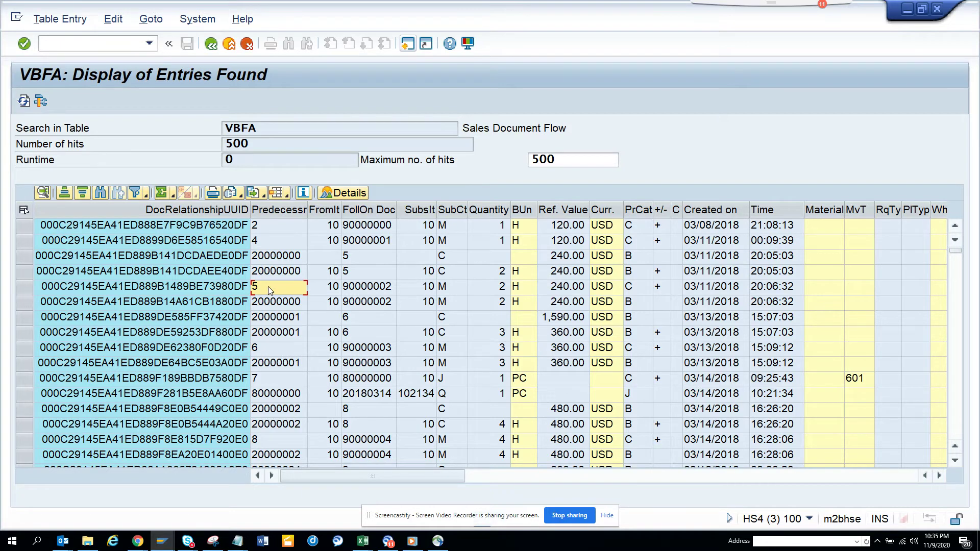
left_click(286, 350)
Attempt a new session, dismiss the session-limit message, and switch to the Mass Reversal session.
left_click(60, 19)
left_click(408, 43)
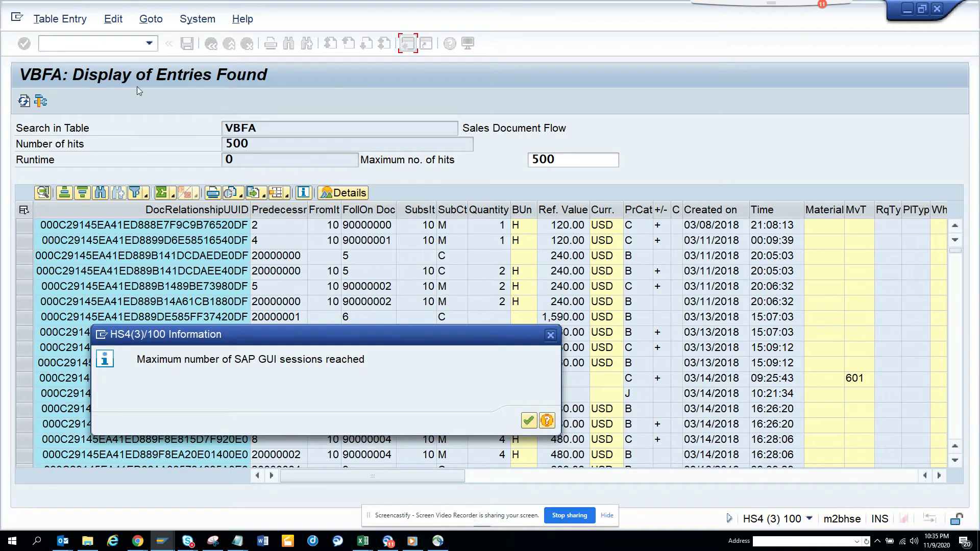
left_click(529, 420)
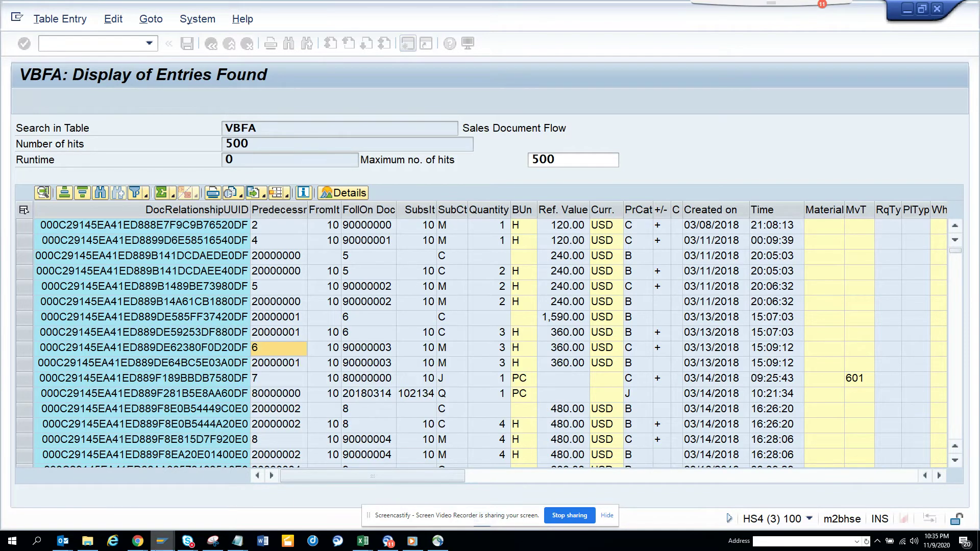
left_click(161, 542)
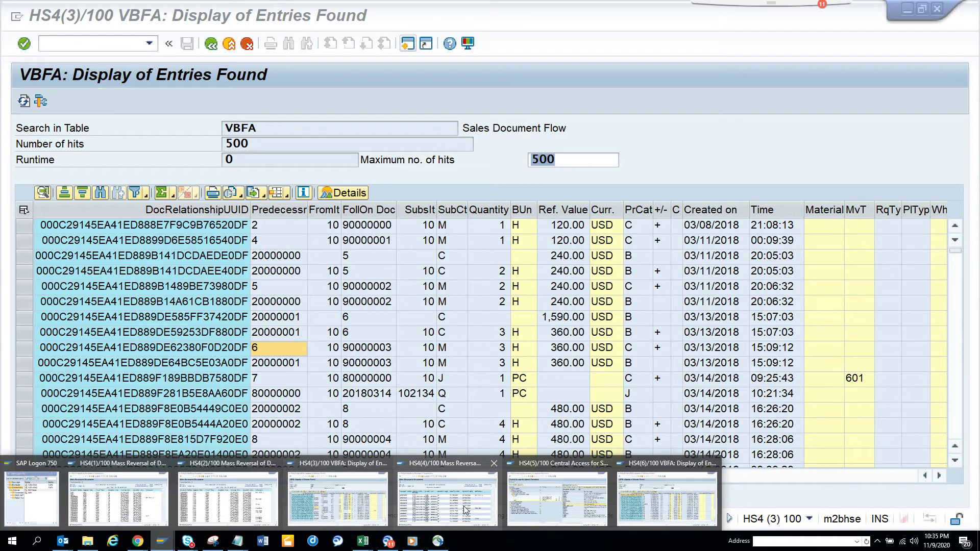
left_click(447, 499)
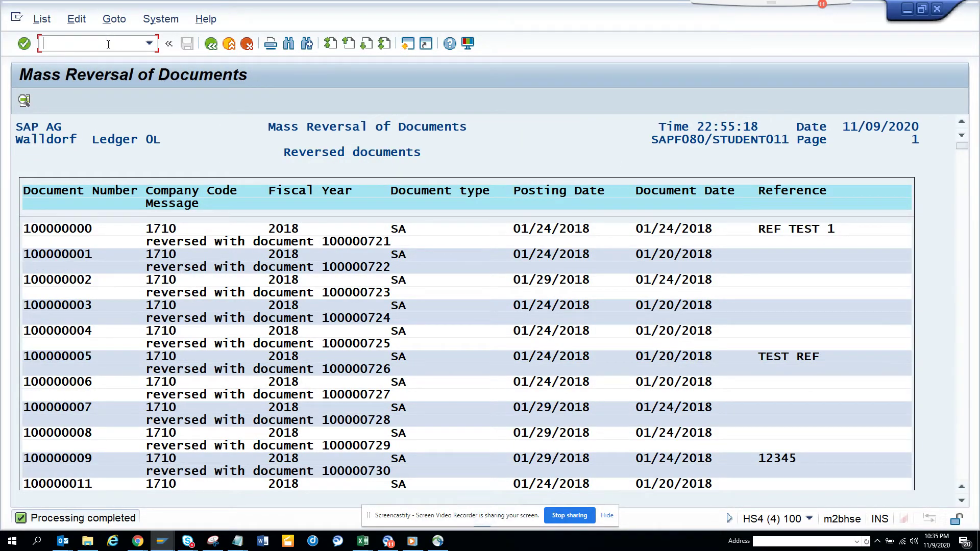
type("/nva")
type("03")
Open order 6 in VA03, view its document flow, and return to the VBFA window.
key("Return")
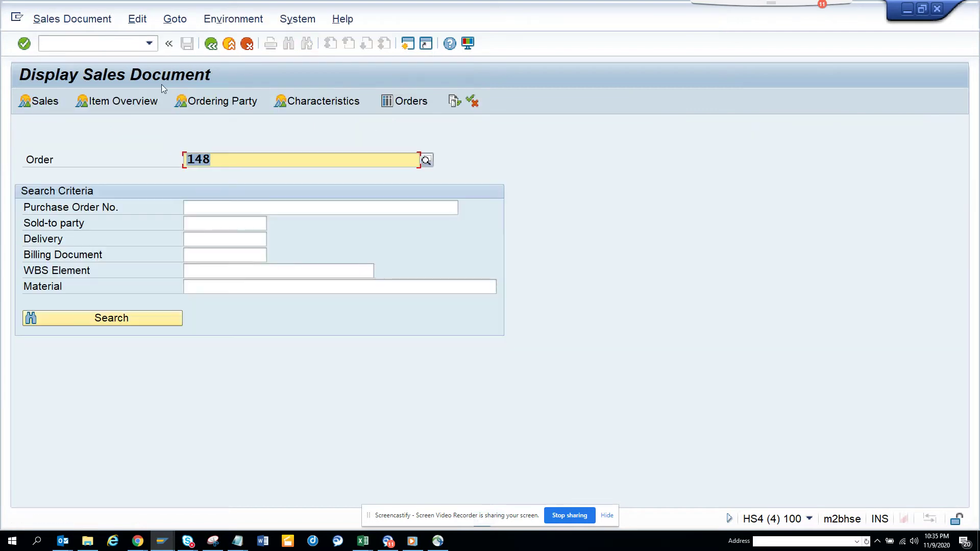
type("6")
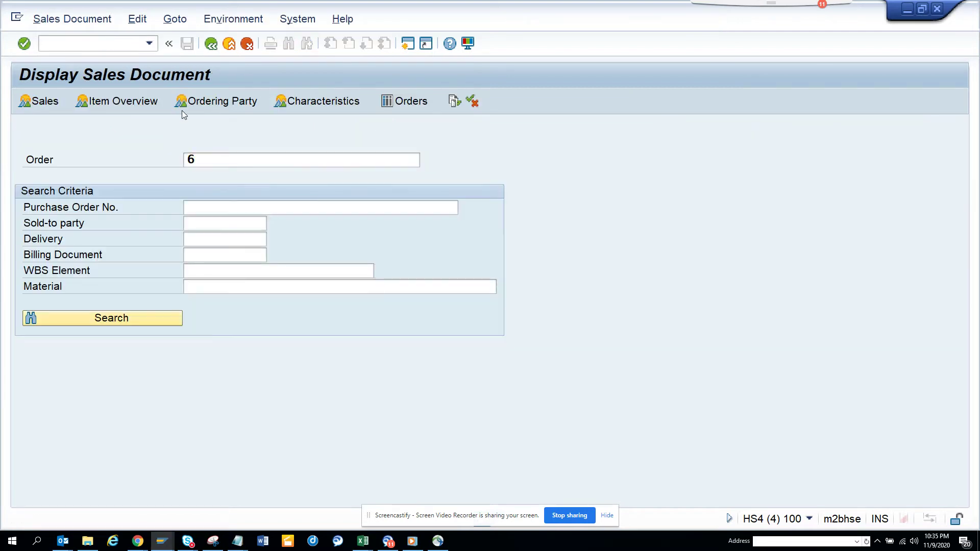
key("Return")
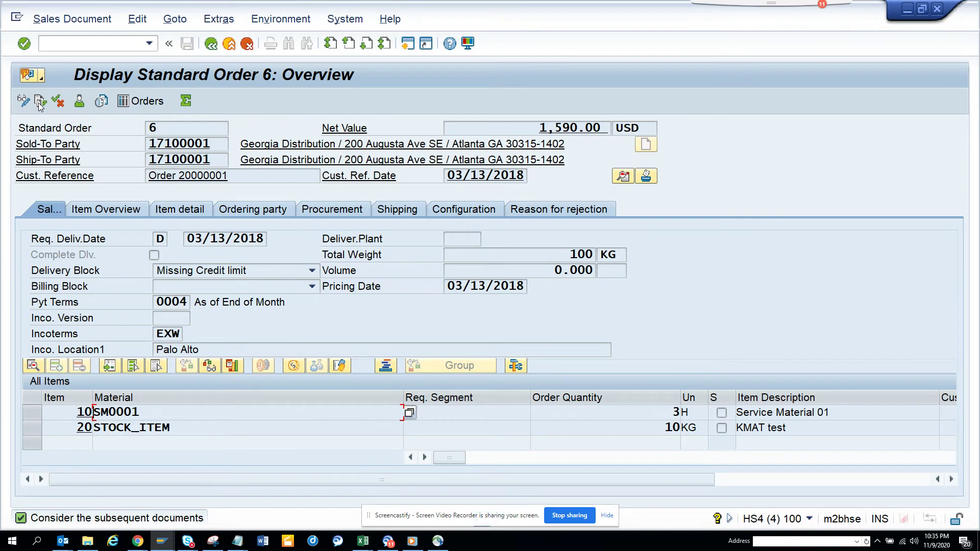
left_click(42, 101)
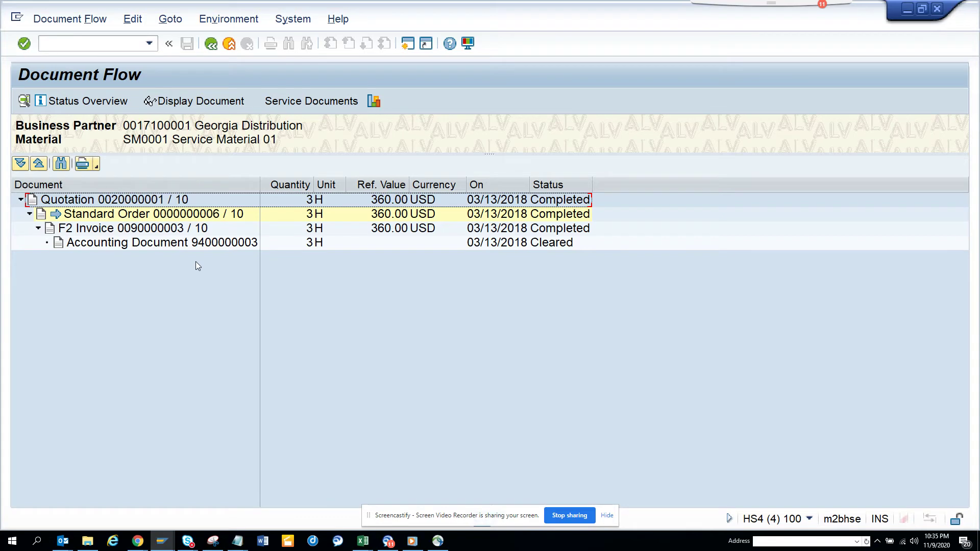
key("alt+Tab")
key("alt+Tab")
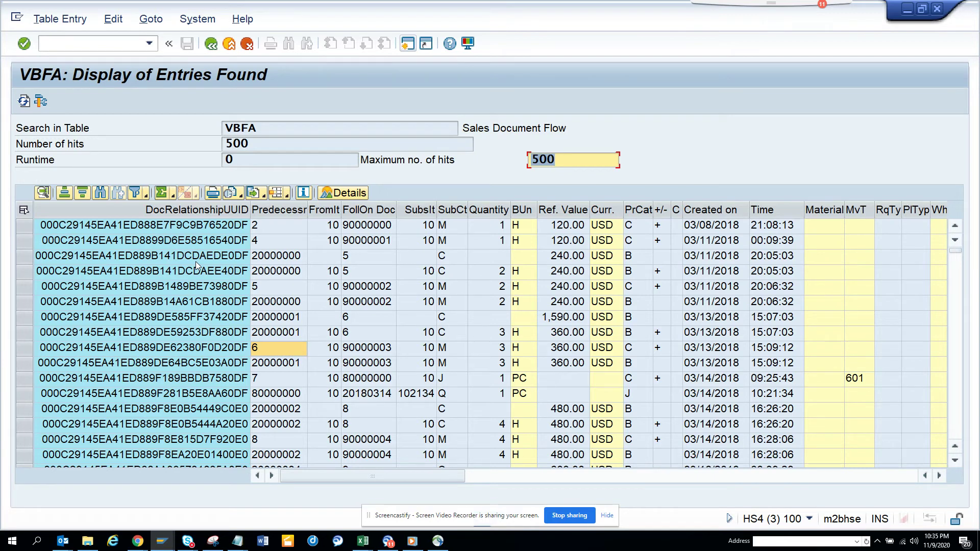
Try 45* as preceding document, dismiss the no-values error, clear it, and select Follow-on Doc.
left_click(212, 43)
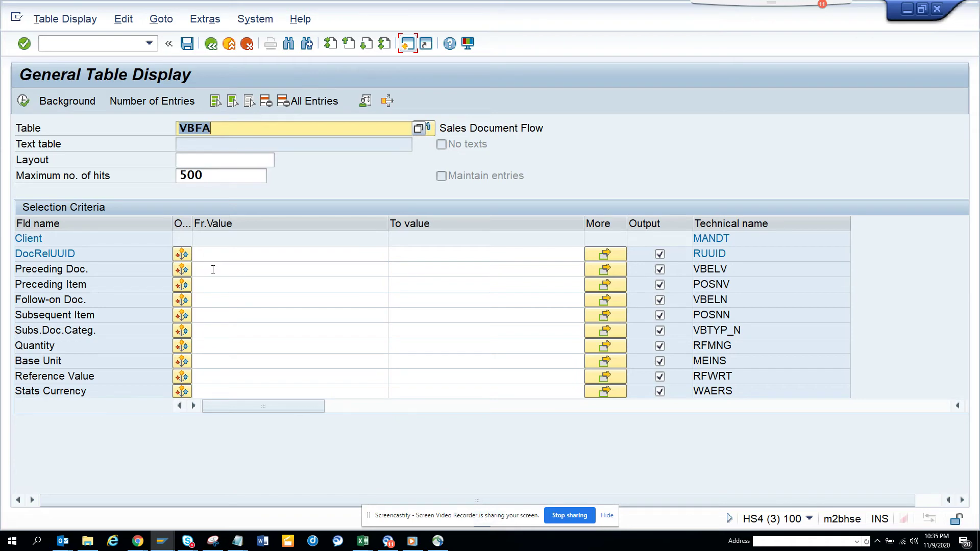
left_click(213, 268)
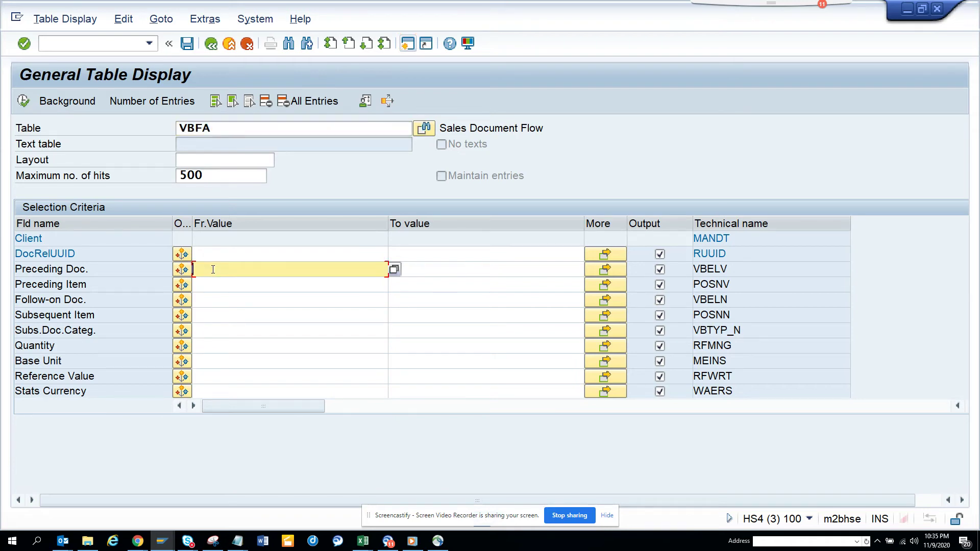
type("45")
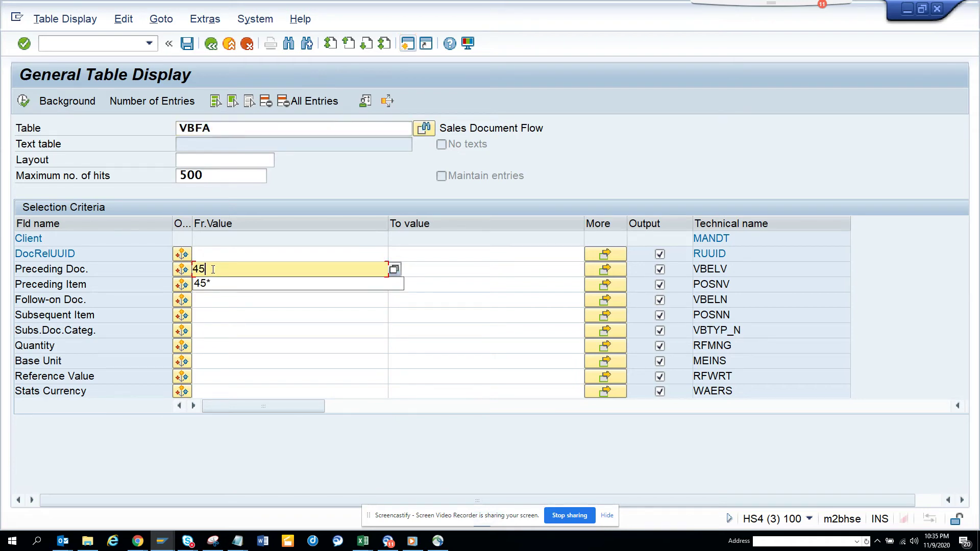
type("*")
key("F8")
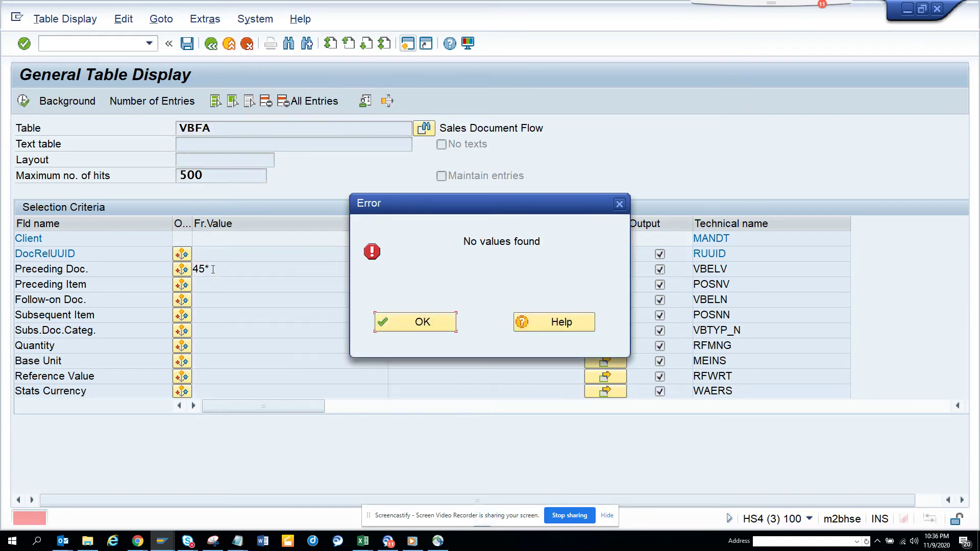
key("Return")
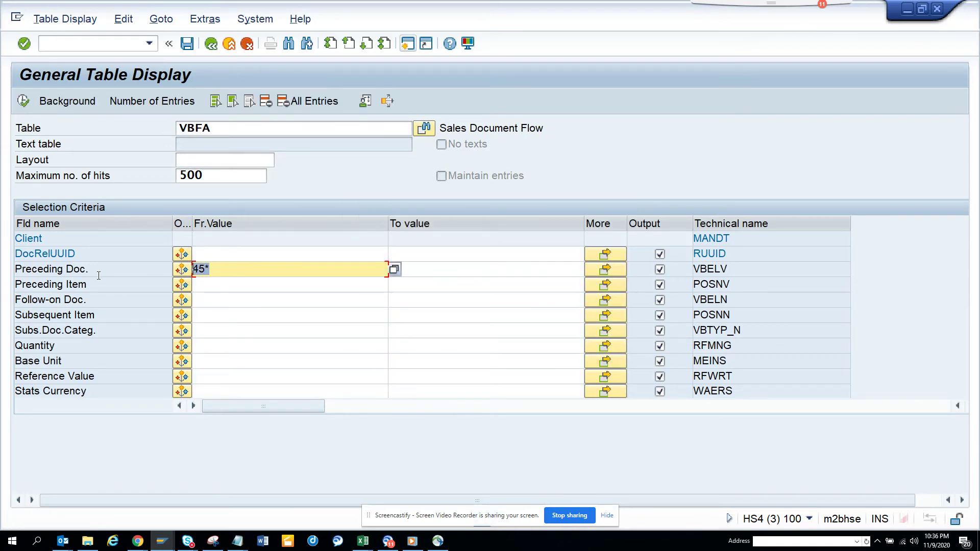
key("Delete")
left_click(208, 299)
type("45*")
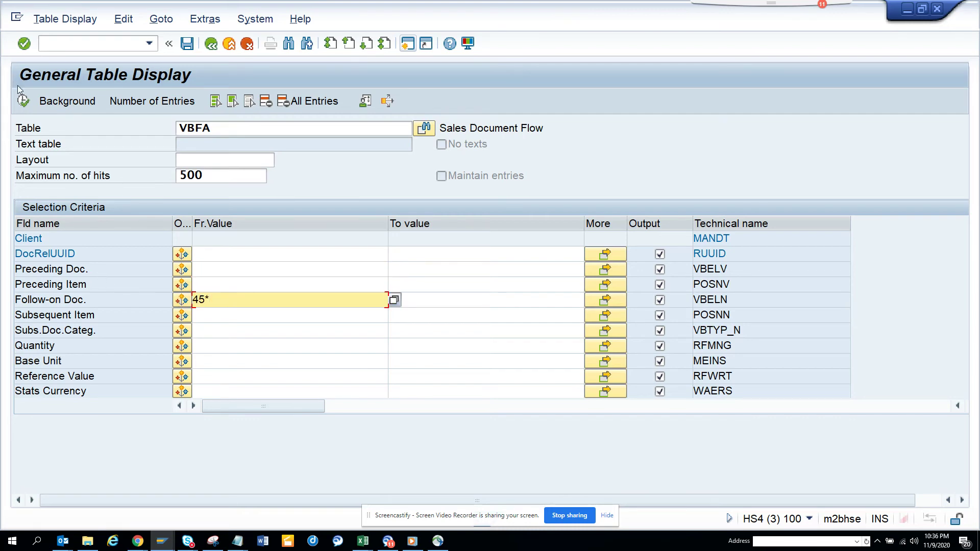
Execute the VBFA query for follow-on documents 45*, returning 26 flow records.
key("F8")
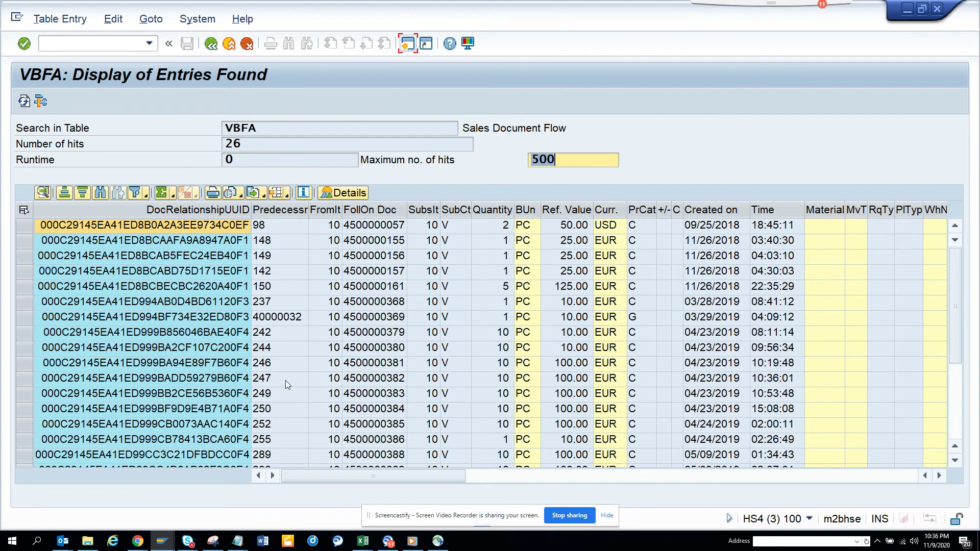